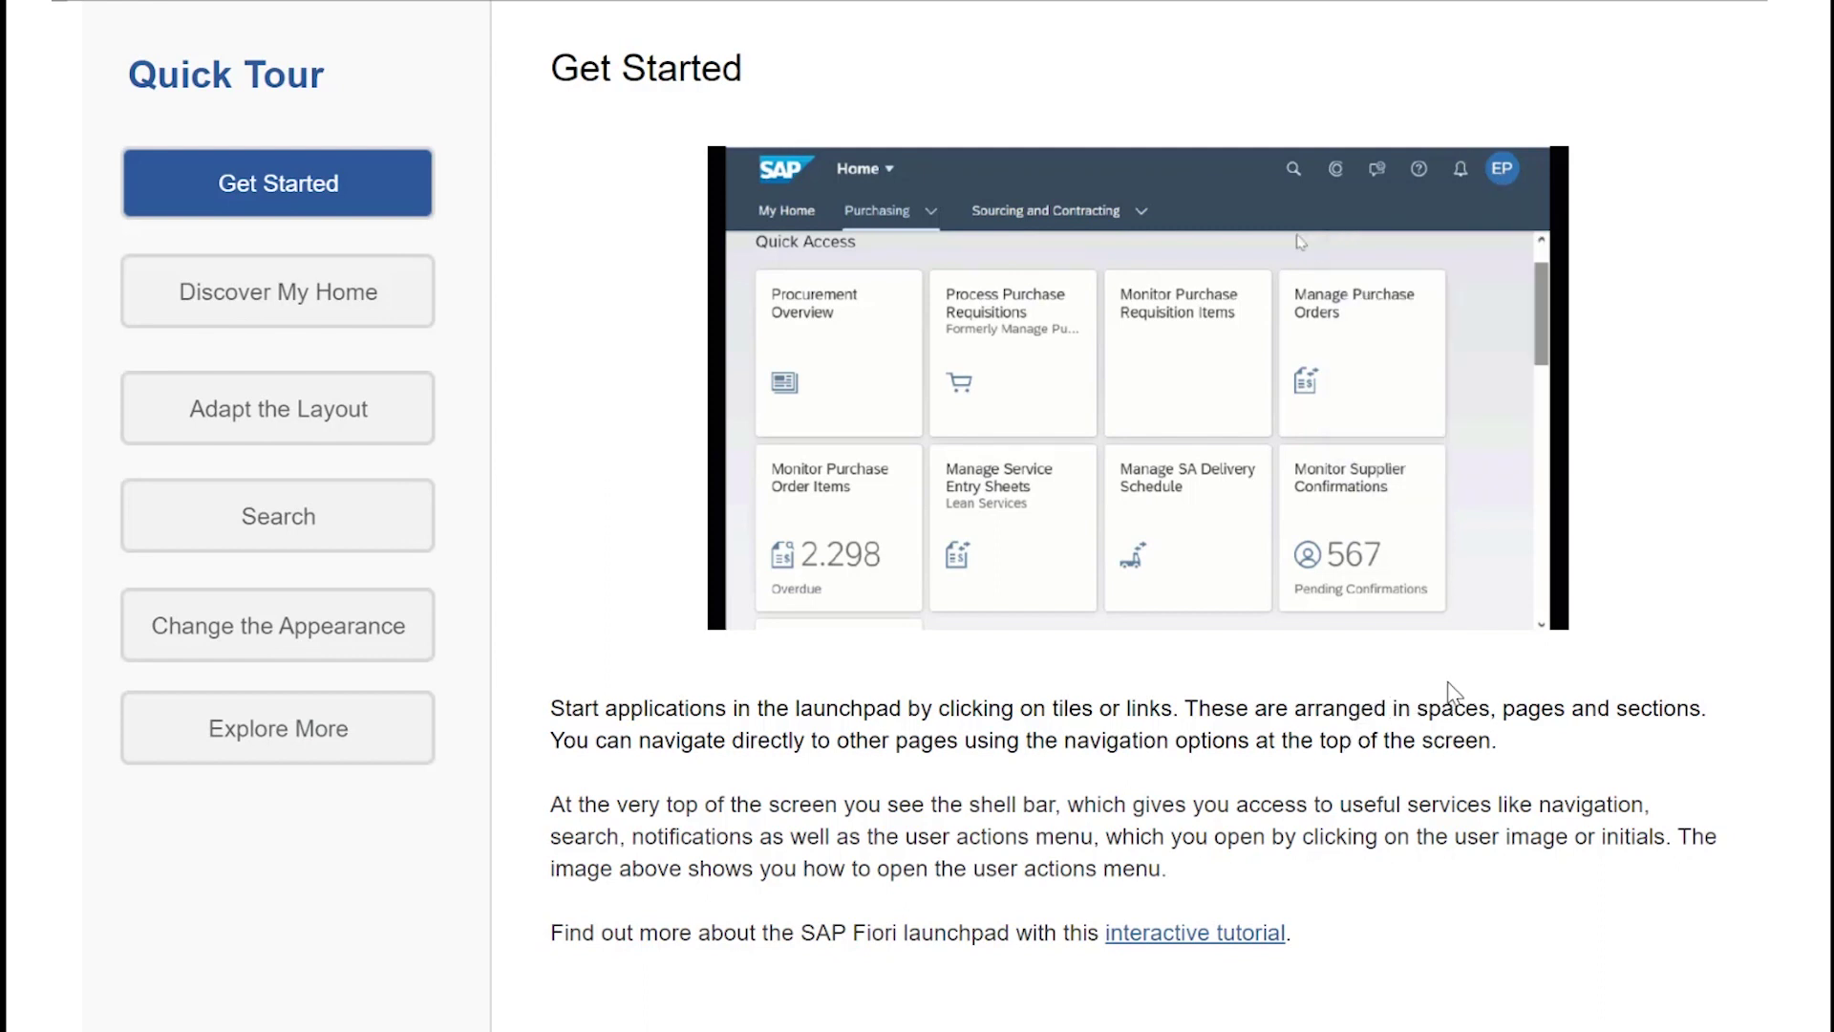
# Step: Advance the Quick Tour to the Discover My Home topic
pyautogui.click(290, 312)
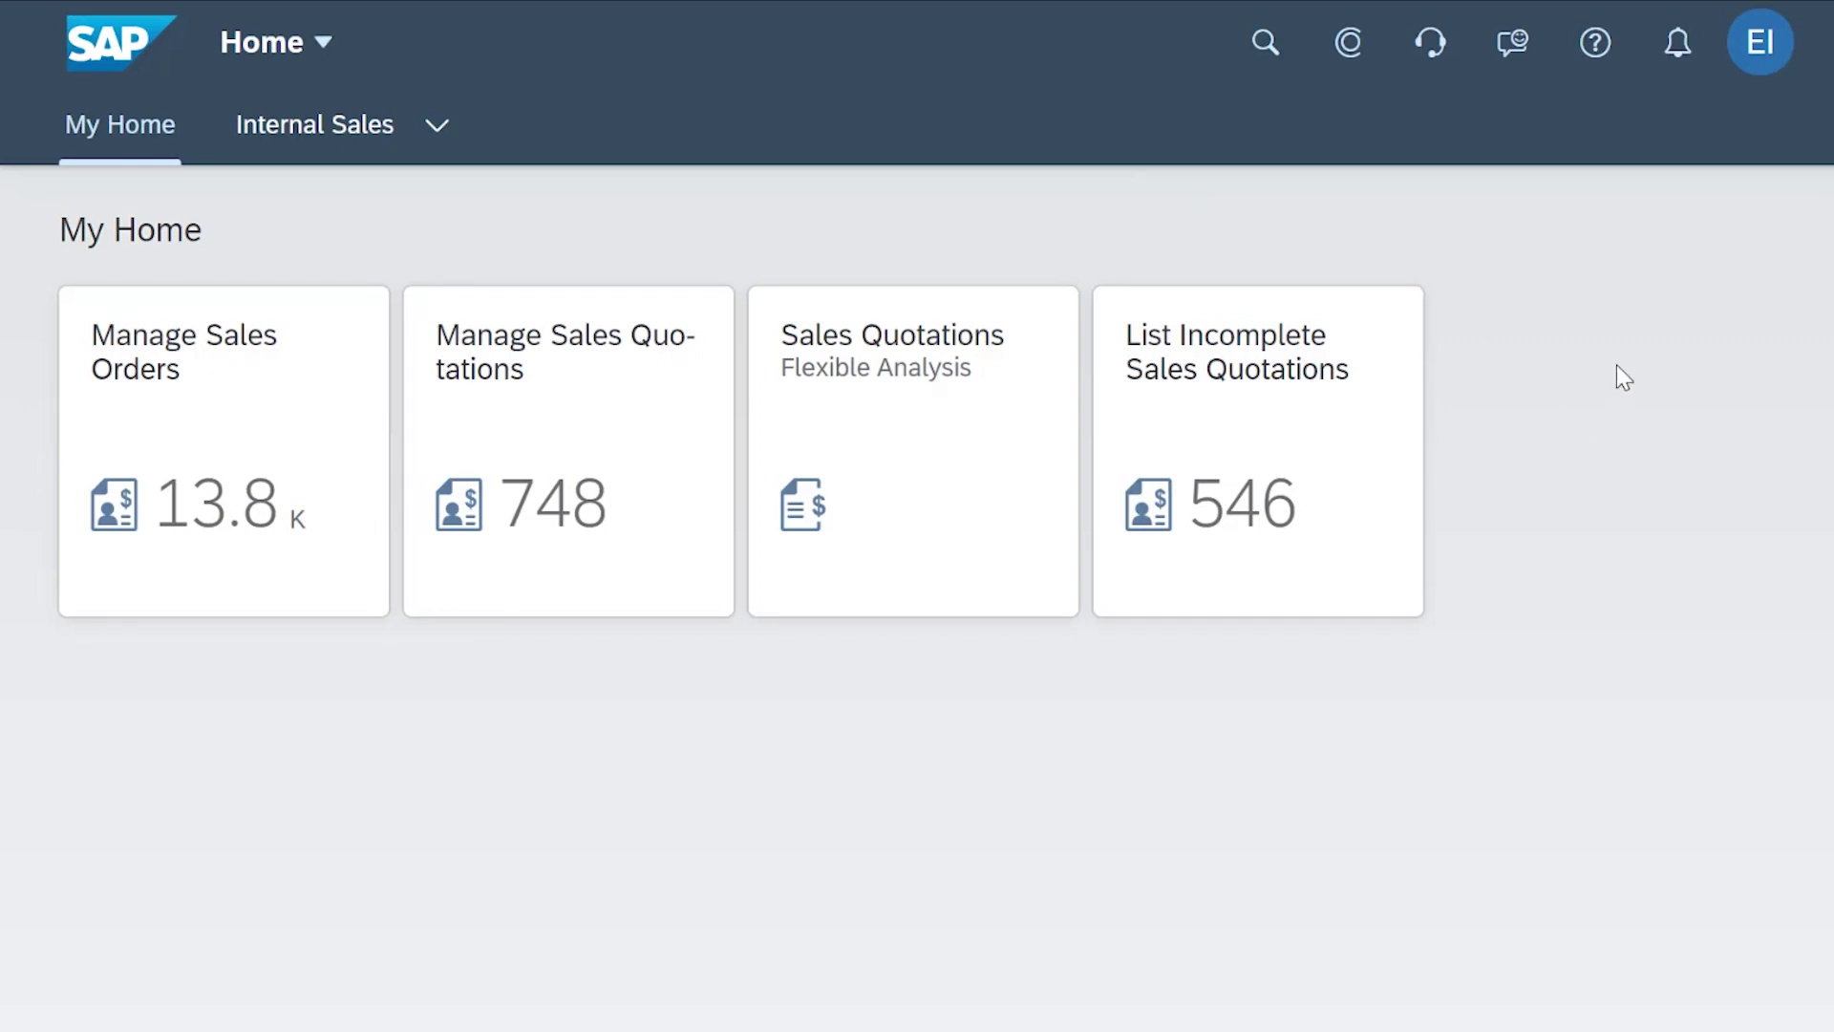
# Step: Open the shell-bar Help Topics panel and relaunch the Quick Tour from it
pyautogui.click(1595, 51)
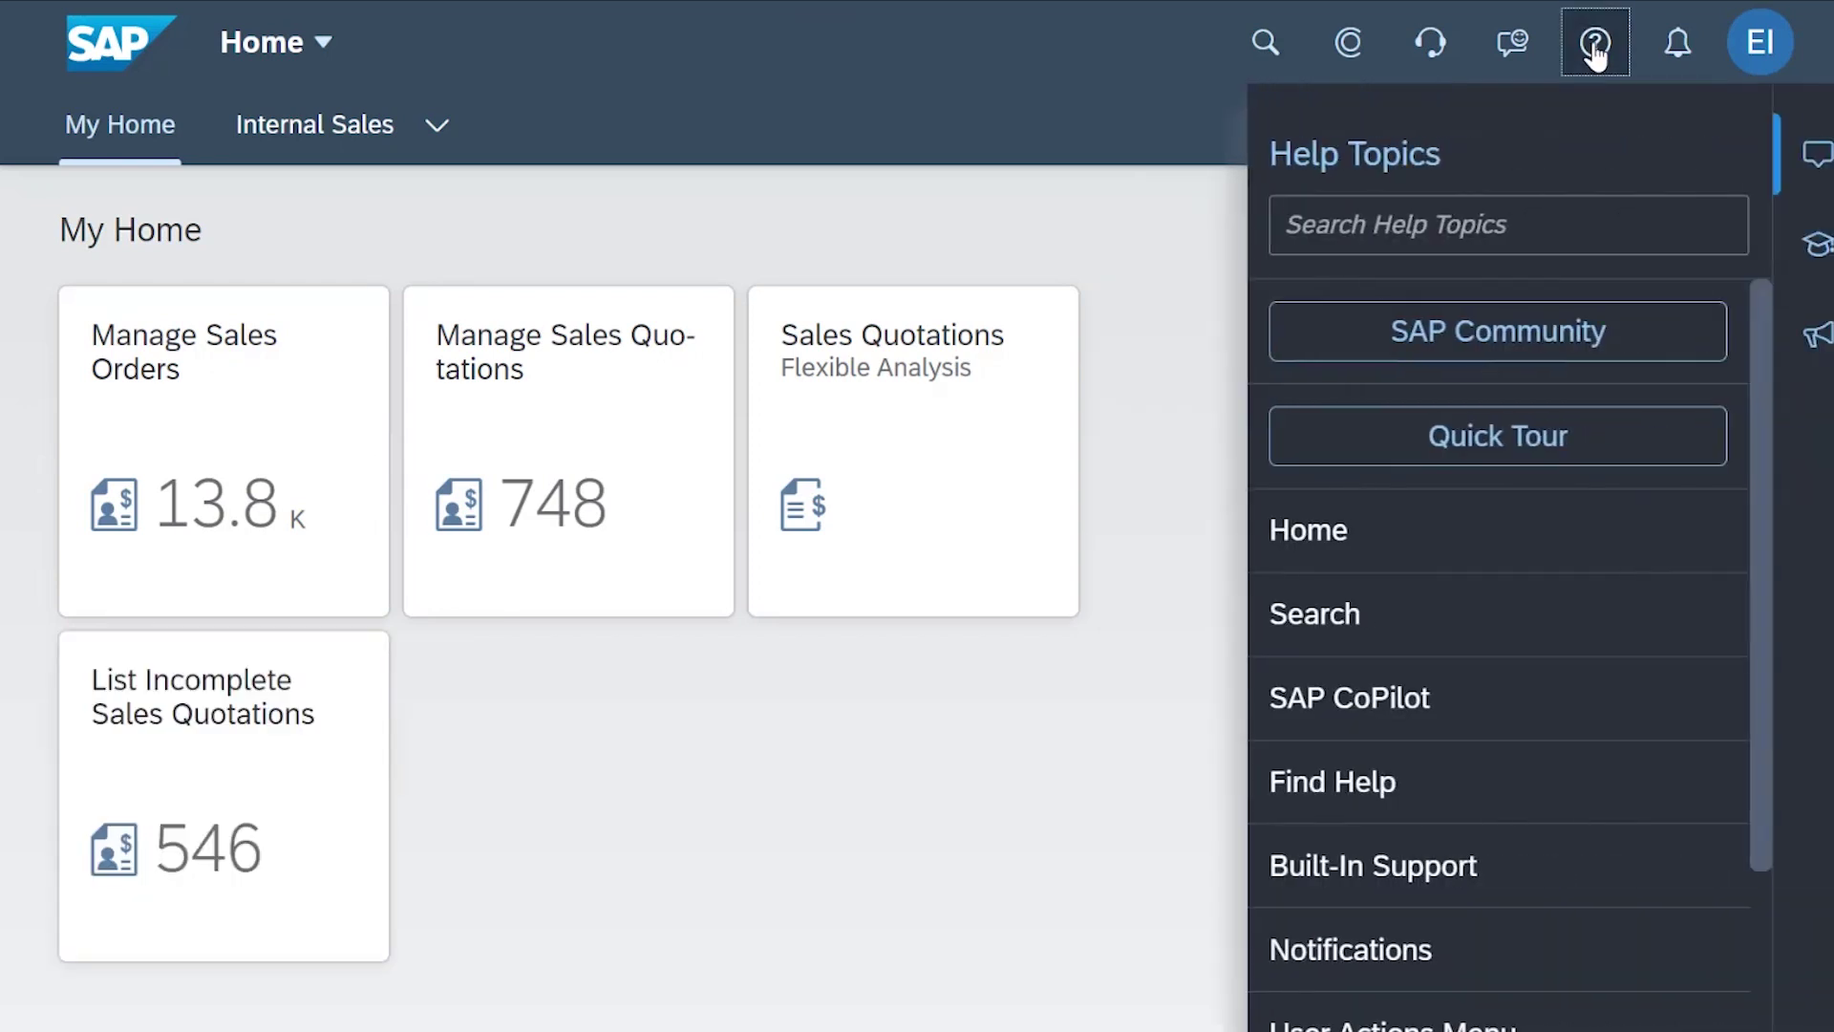
pyautogui.click(1395, 455)
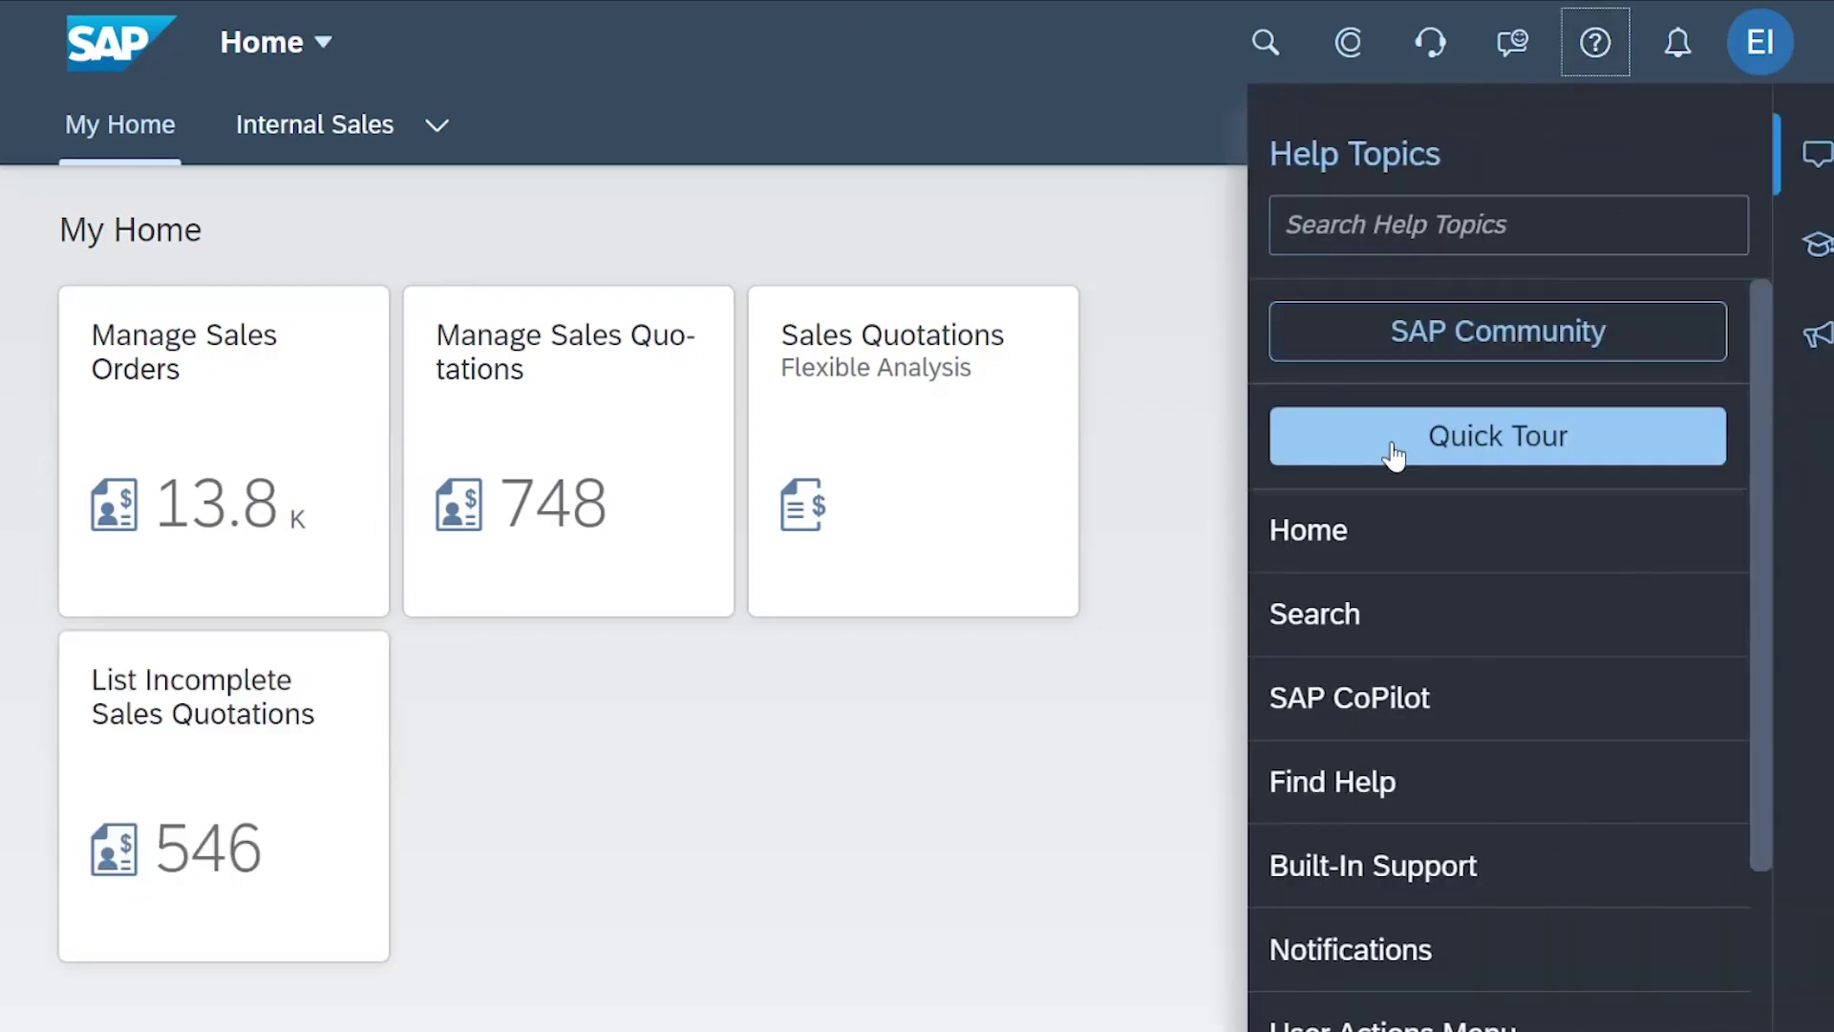